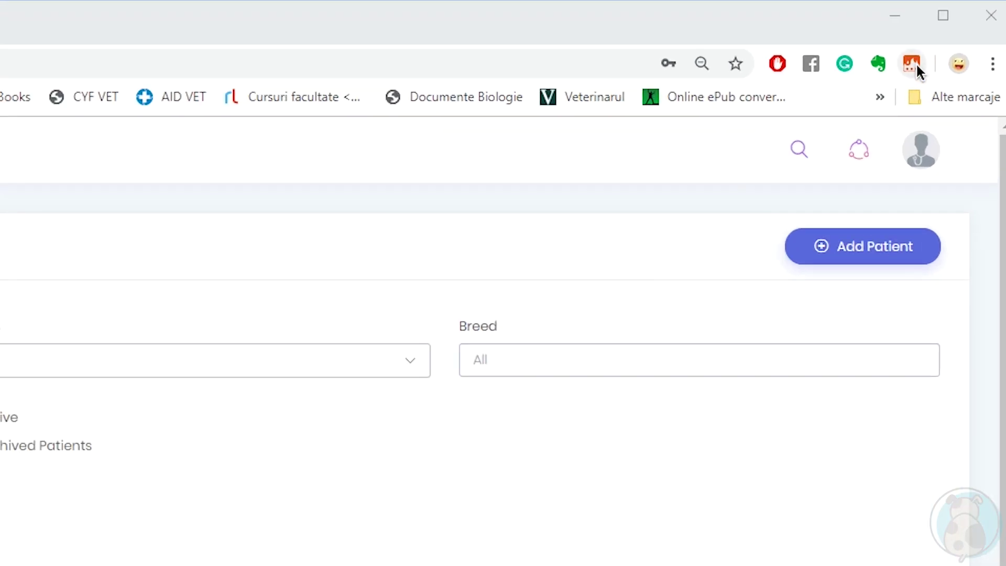
Step: Show the Text Blaze snippet list, which includes the /recspay spaying snippet
{"action": "left_click", "coordinate": [912, 64]}
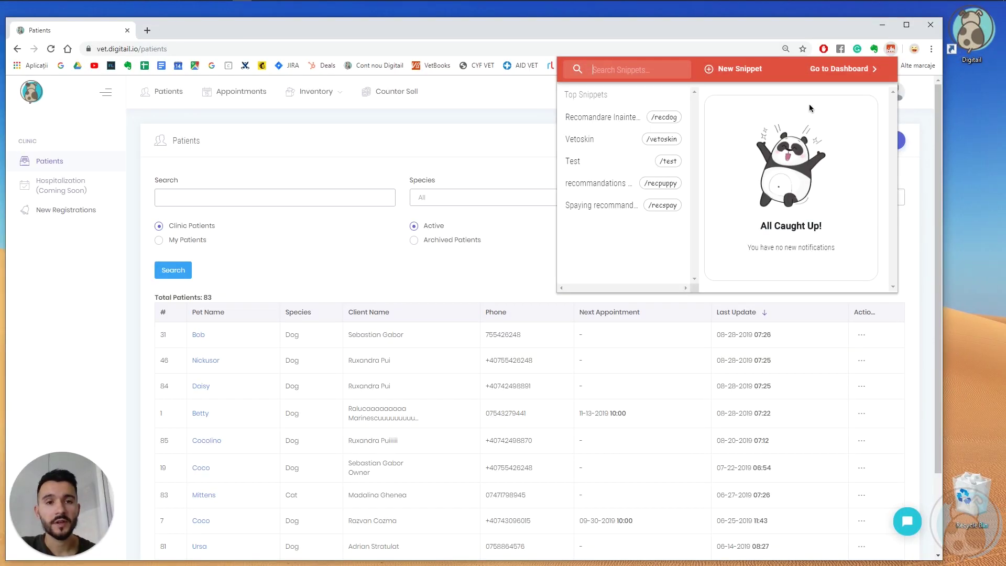
Step: Close the snippet list and open Daisy from patient search to start a General Checkup record
{"action": "left_click", "coordinate": [891, 49]}
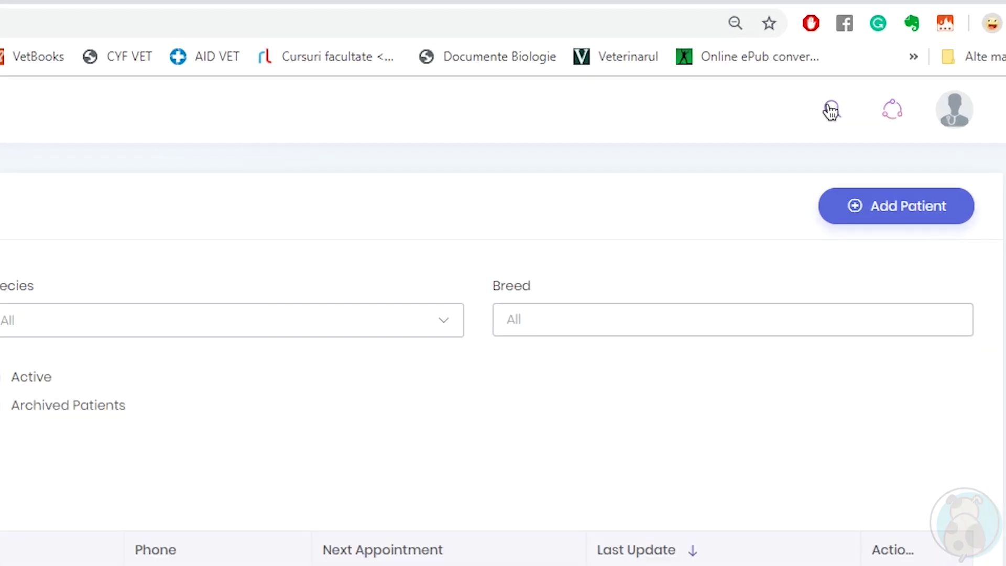
{"action": "left_click", "coordinate": [831, 111]}
{"action": "type", "text": "Daisy"}
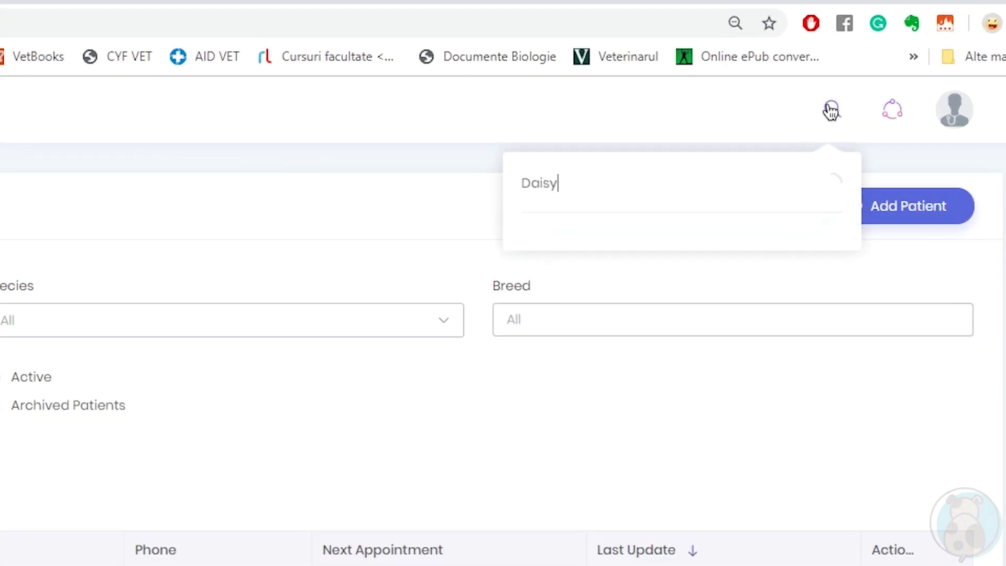
{"action": "left_click", "coordinate": [615, 265]}
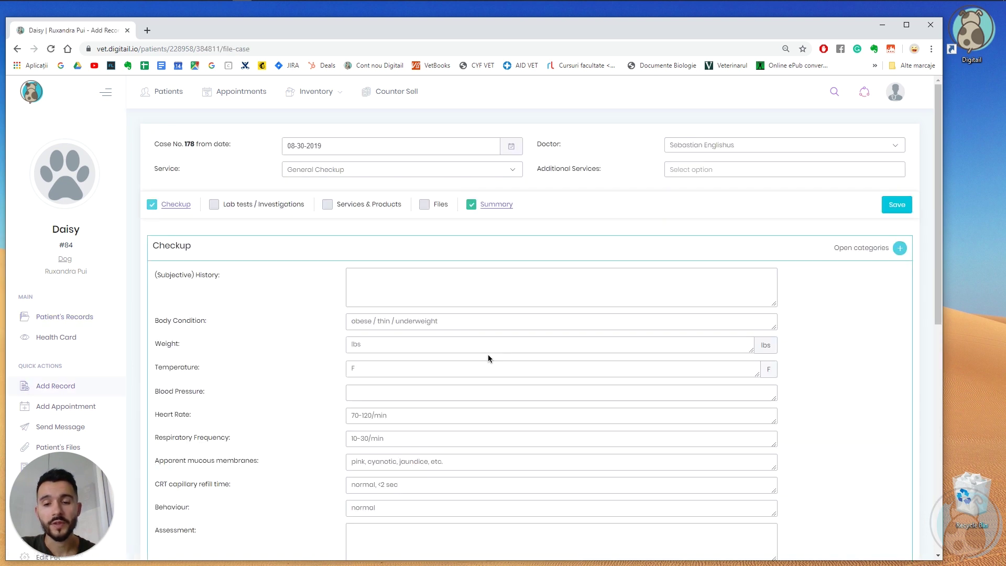
{"action": "scroll", "coordinate": [488, 358], "scroll_direction": "down", "scroll_amount": 1}
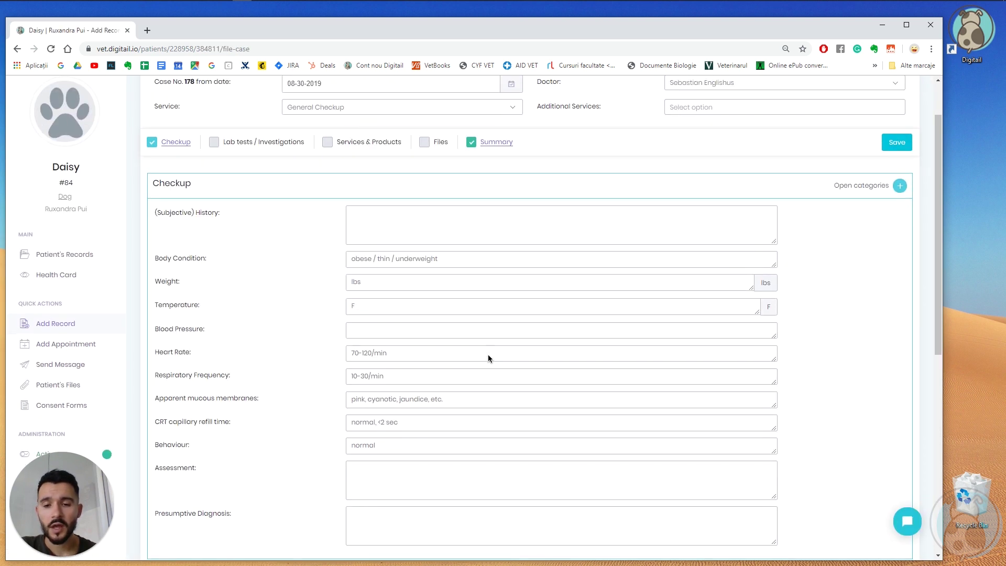
{"action": "scroll", "coordinate": [489, 358], "scroll_direction": "down", "scroll_amount": 3}
{"action": "scroll", "coordinate": [433, 403], "scroll_direction": "down", "scroll_amount": 1}
Step: Place the cursor in Daisy's Recommendations field and drag it taller
{"action": "left_click", "coordinate": [316, 289]}
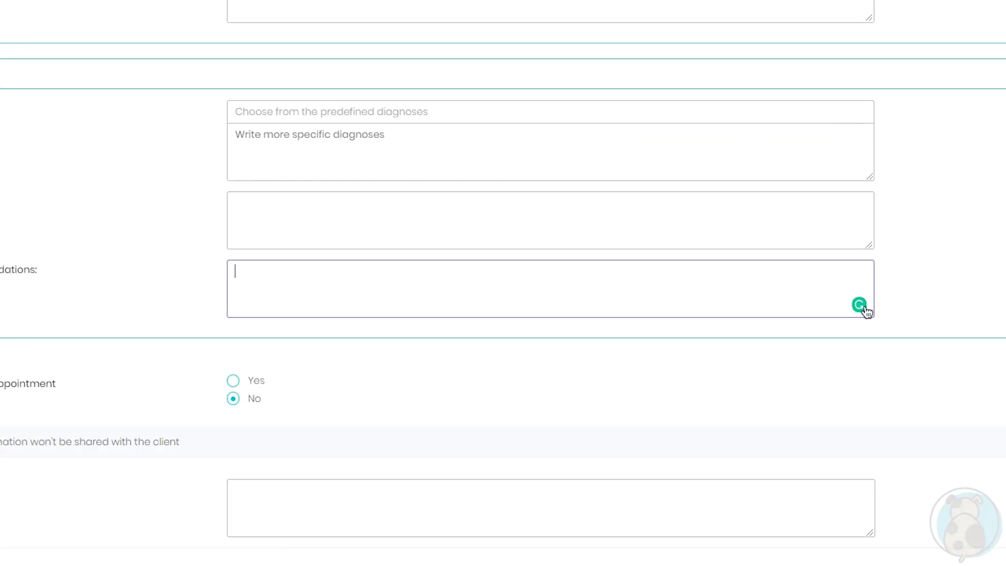
{"action": "left_click_drag", "start_coordinate": [873, 314], "coordinate": [879, 432]}
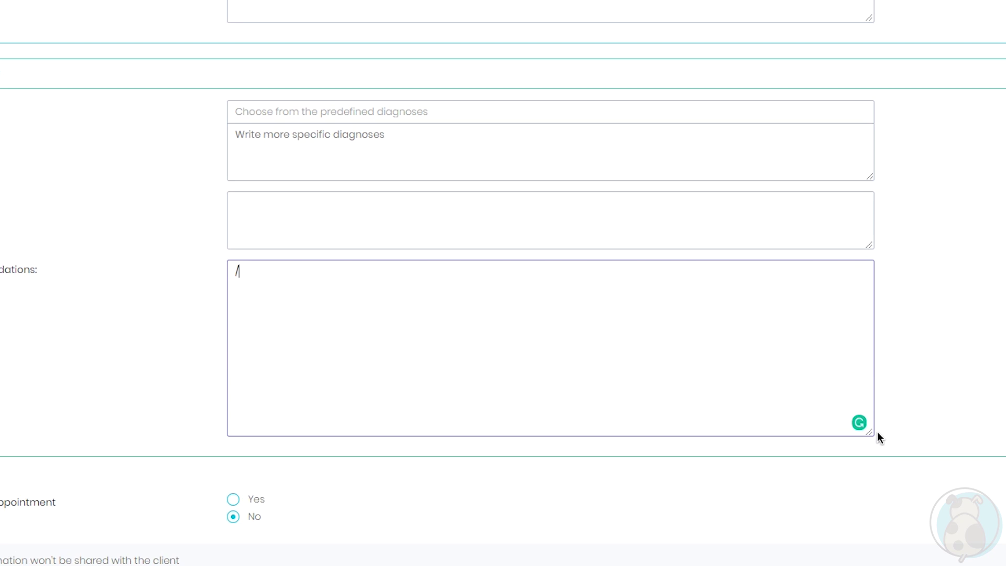
{"action": "type", "text": "ay"}
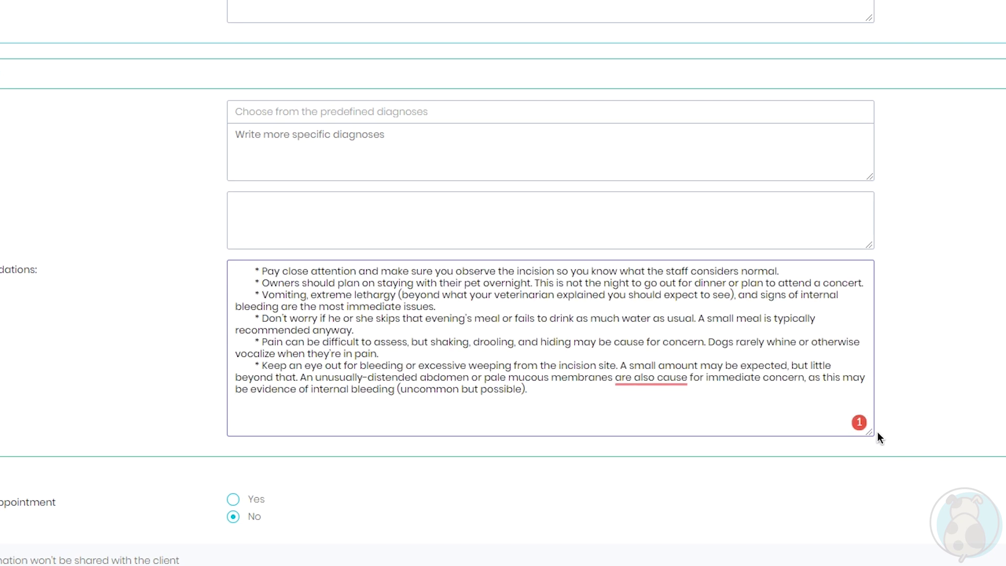
{"action": "scroll", "coordinate": [963, 329], "scroll_direction": "down", "scroll_amount": 2}
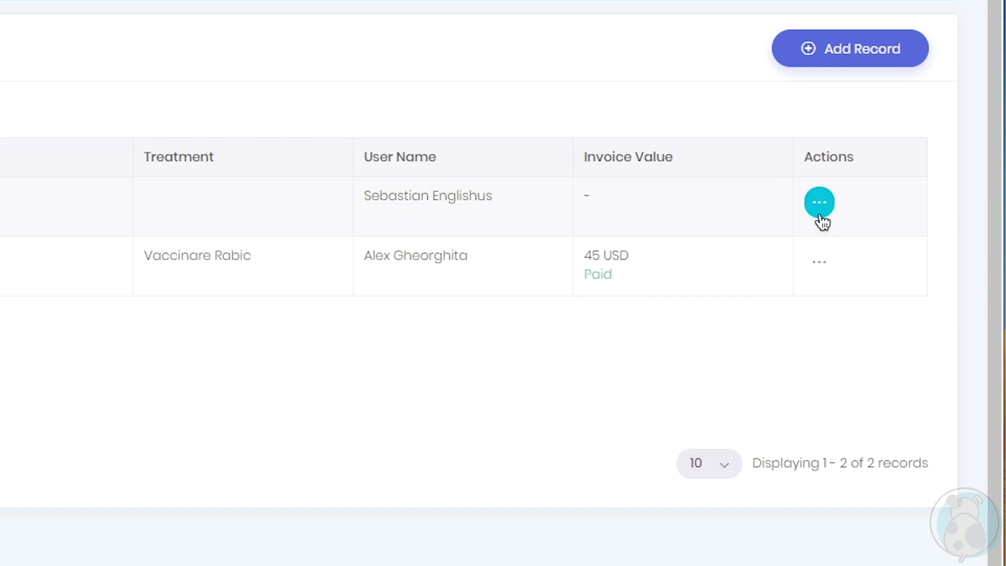
Step: Open Advanced Case File PDF Options from the newest record's actions menu
{"action": "left_click", "coordinate": [820, 209]}
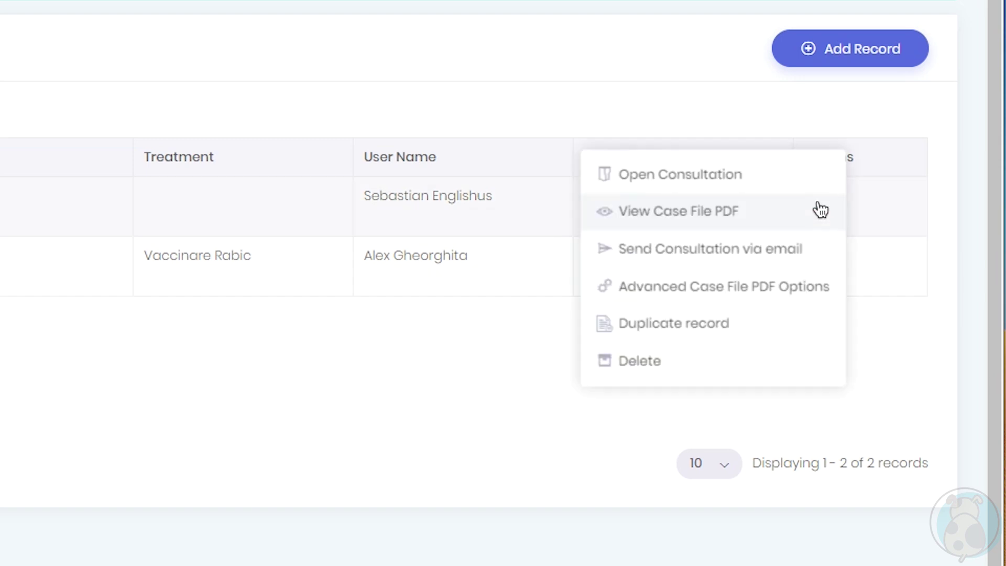
{"action": "left_click", "coordinate": [688, 284]}
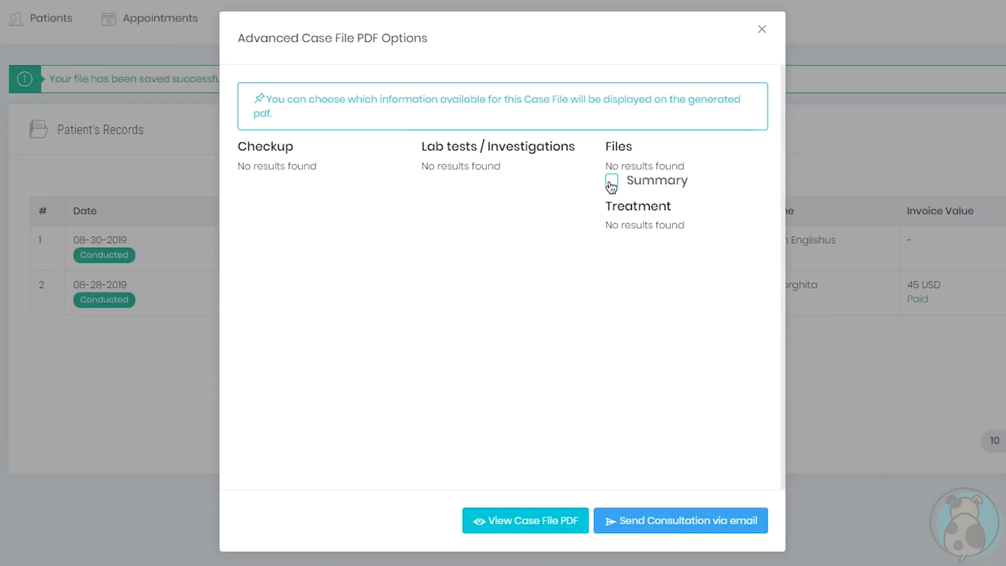